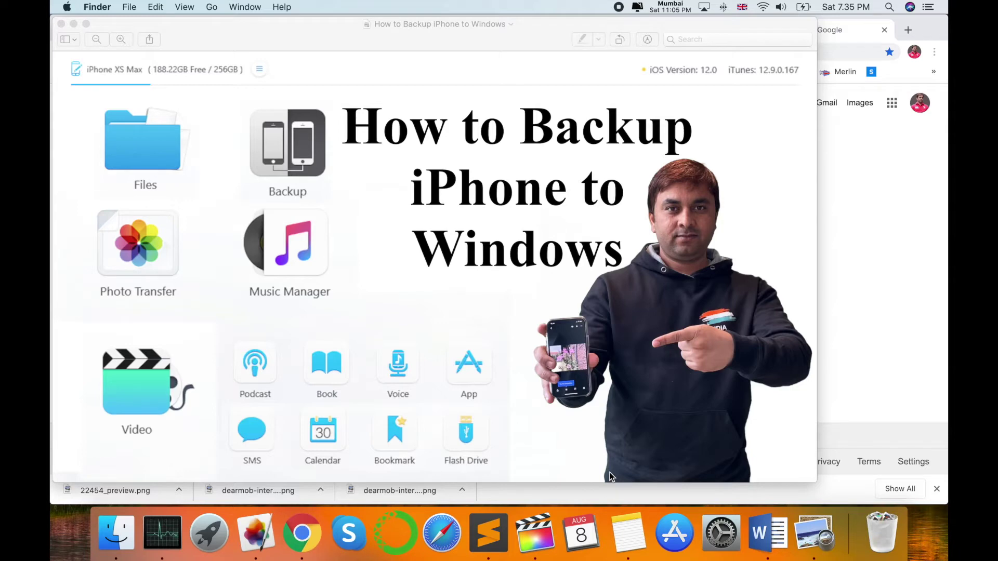
Search Google in Chrome for 'easeus mobimover' using the suggested completion.
{"action": "left_click", "coordinate": [909, 363]}
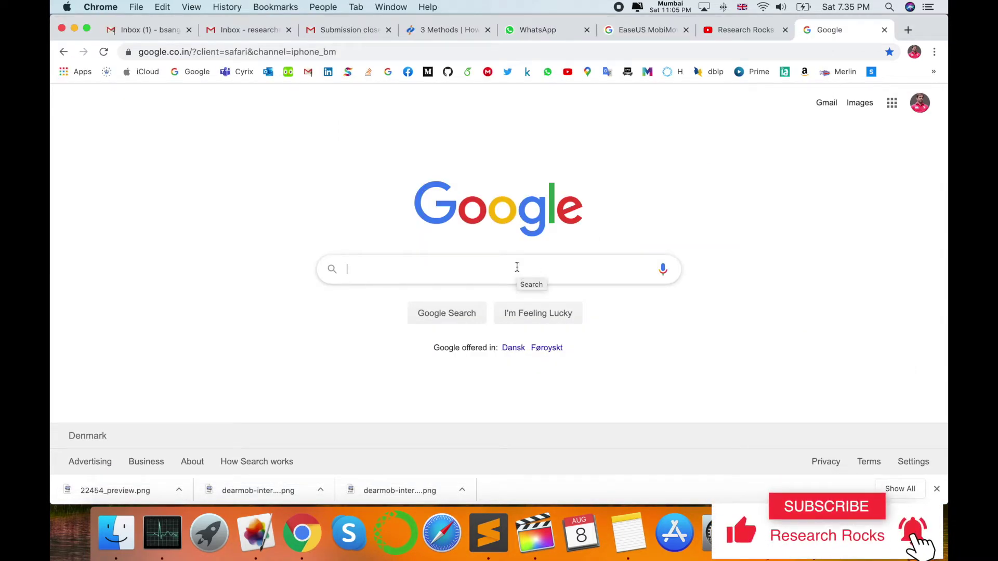
{"action": "type", "text": "e"}
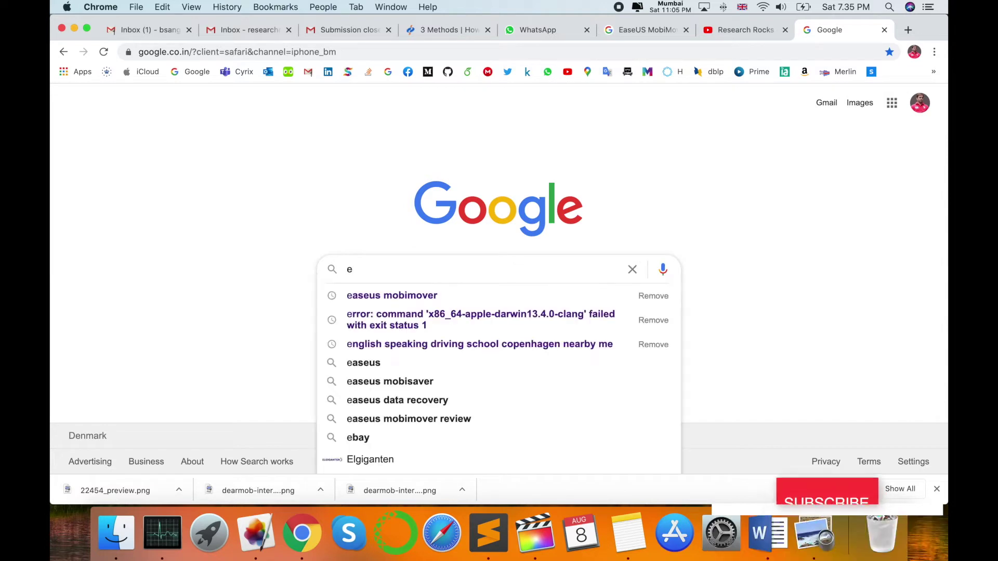
{"action": "type", "text": "aseus"}
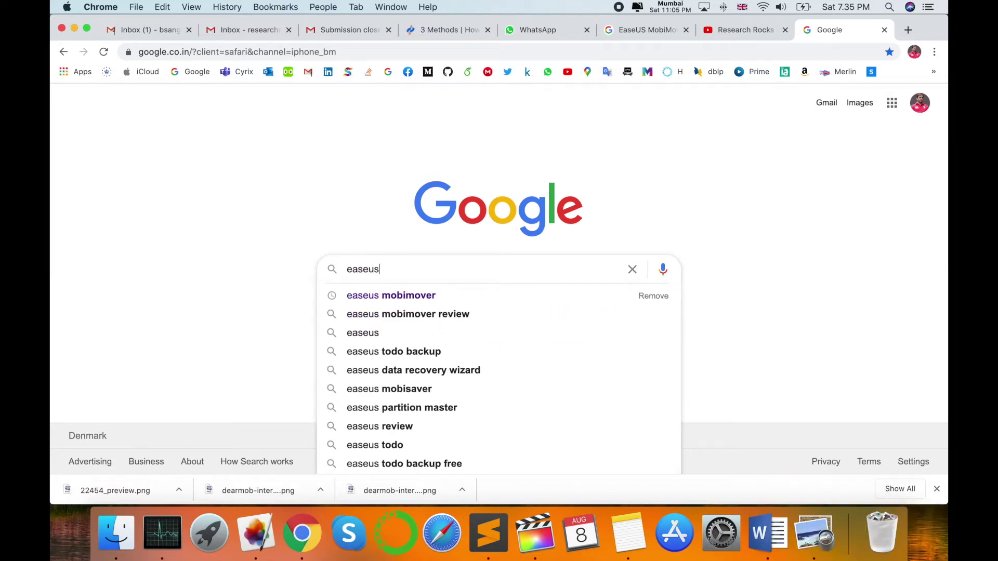
{"action": "key", "text": "Down"}
{"action": "key", "text": "Return"}
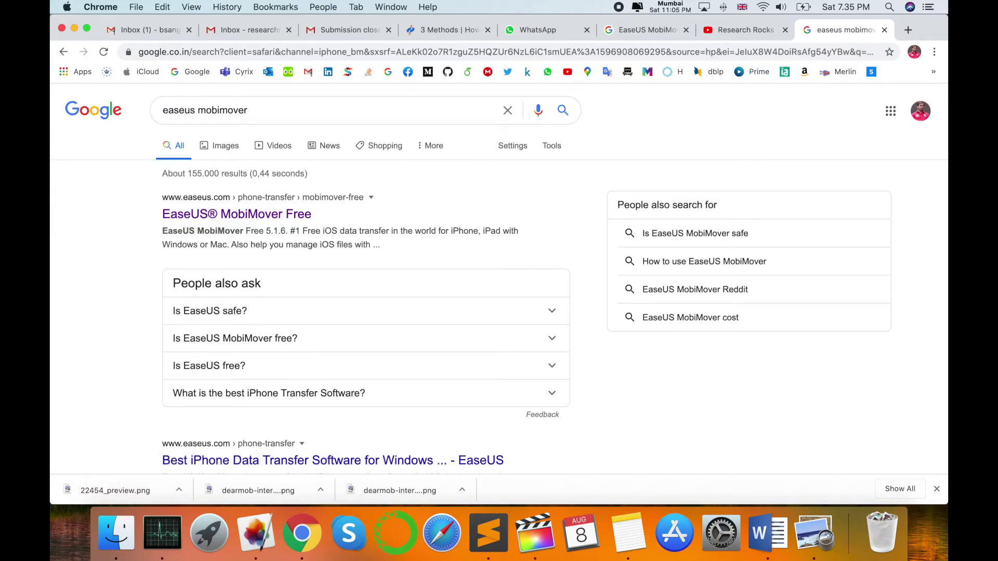
Open the EaseUS MobiMover Free page and download the macOS installer, keeping the flagged dmg.
{"action": "left_click", "coordinate": [237, 214]}
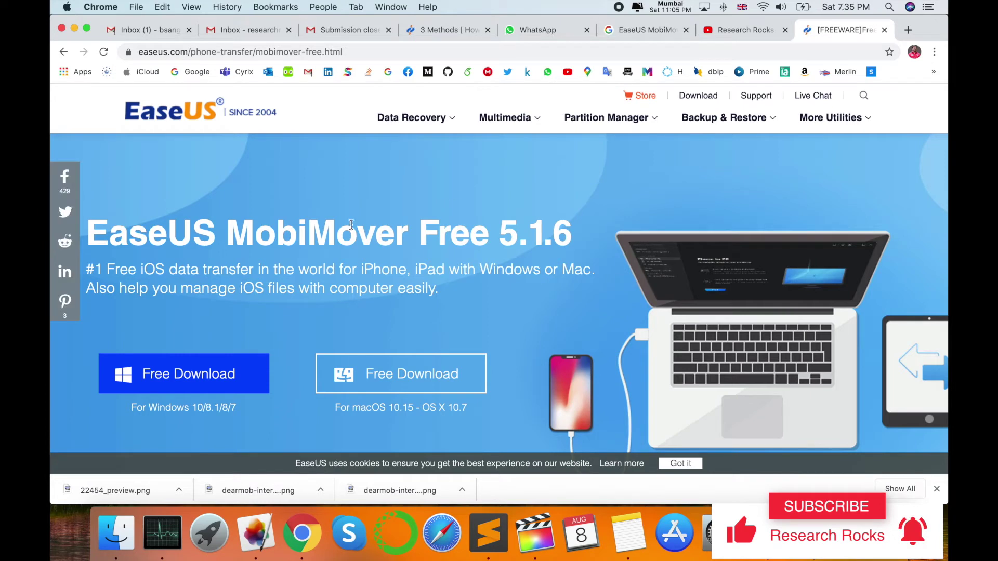
{"action": "scroll", "coordinate": [345, 225], "scroll_direction": "down", "scroll_amount": 2}
{"action": "scroll", "coordinate": [127, 234], "scroll_direction": "up", "scroll_amount": 2}
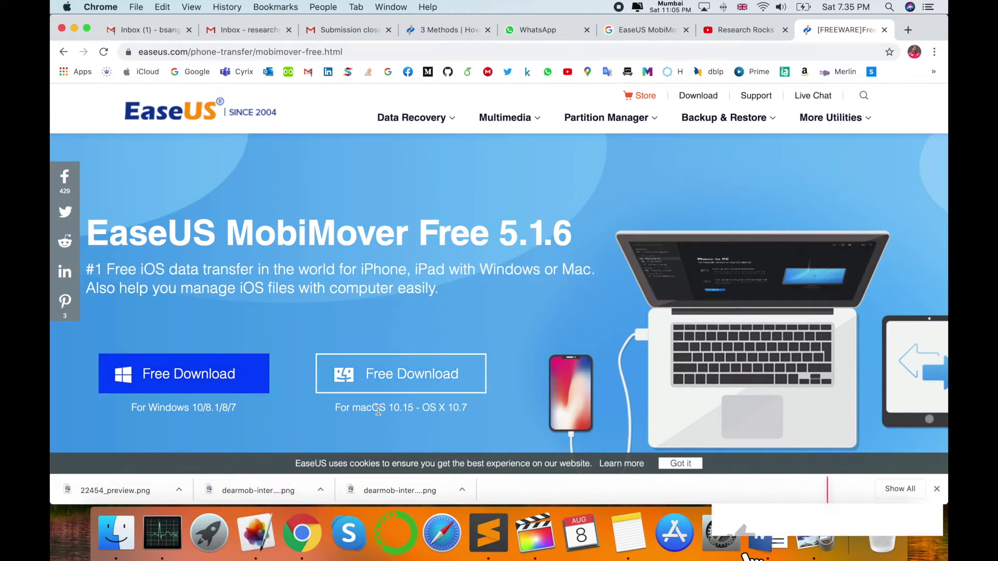
{"action": "scroll", "coordinate": [265, 418], "scroll_direction": "down", "scroll_amount": 1}
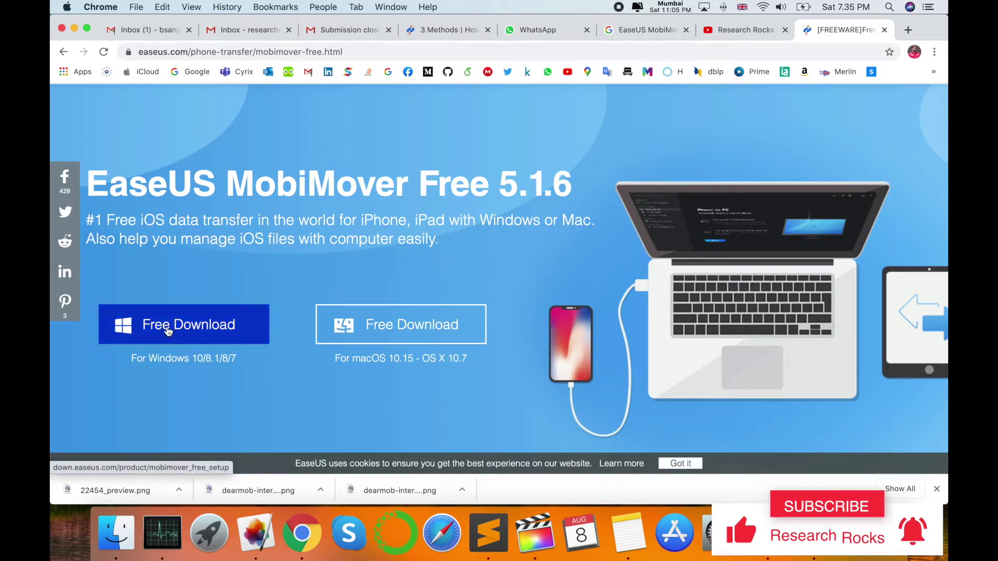
{"action": "left_click", "coordinate": [402, 337]}
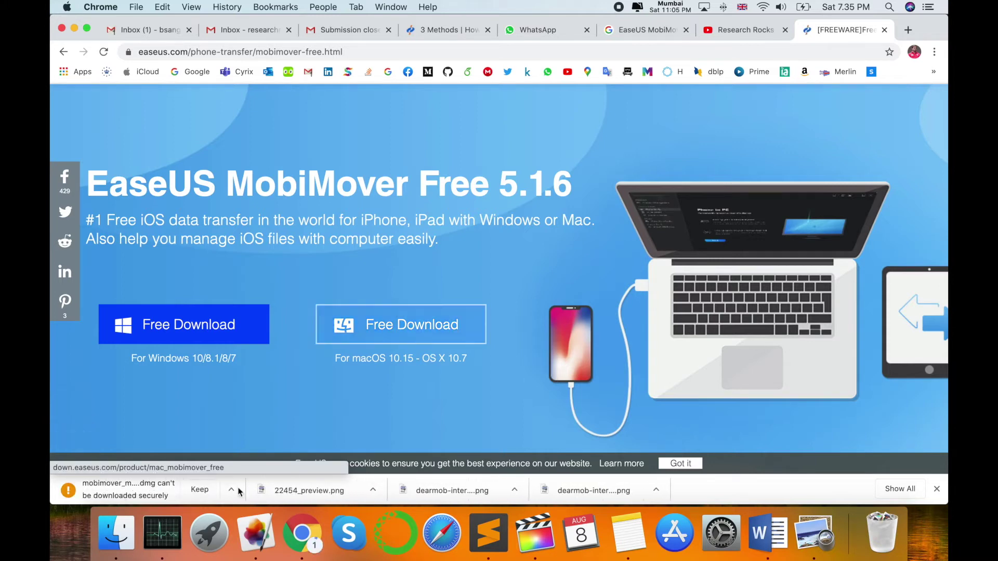
{"action": "left_click", "coordinate": [198, 490]}
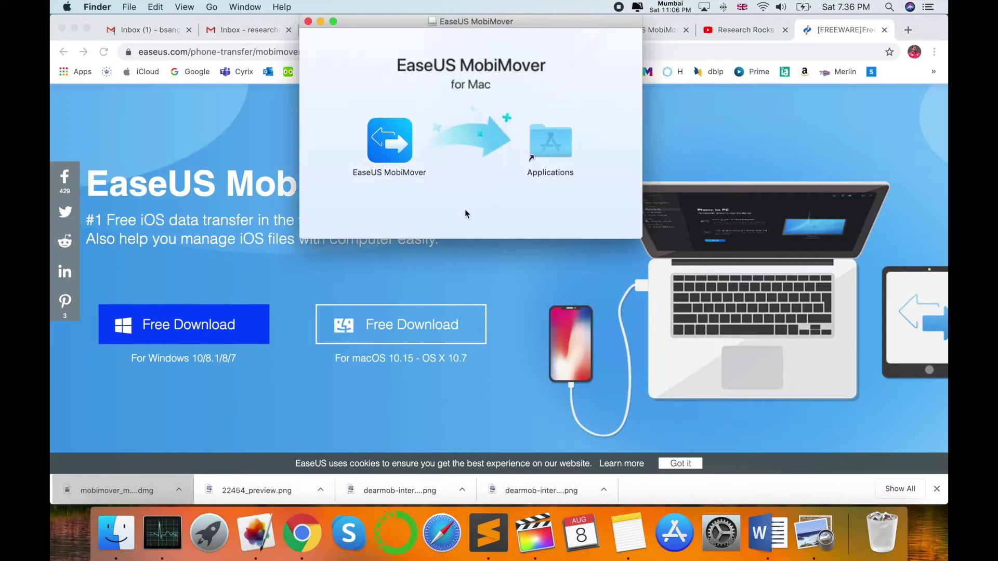
Drag MobiMover into Applications, launch it from Launchpad, and close the installer disk window.
{"action": "left_click_drag", "start_coordinate": [390, 140], "coordinate": [557, 143]}
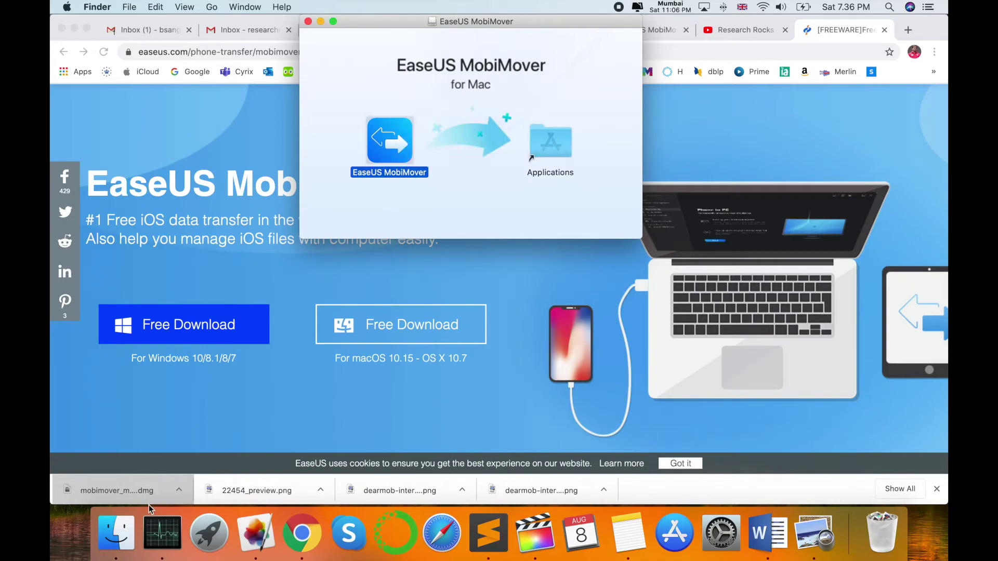
{"action": "left_click", "coordinate": [209, 533]}
{"action": "left_click", "coordinate": [794, 406]}
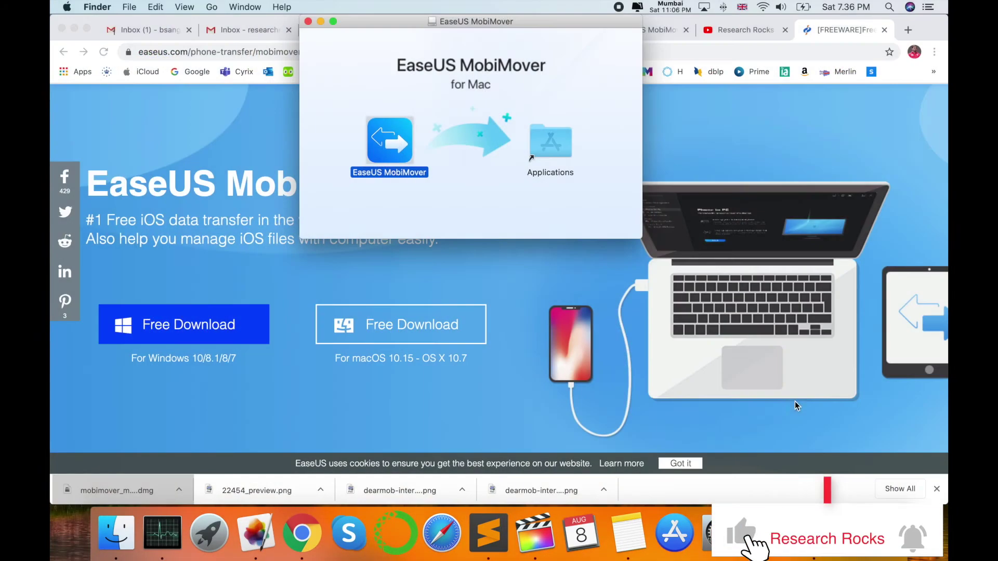
{"action": "key", "text": "F4"}
{"action": "left_click", "coordinate": [207, 416]}
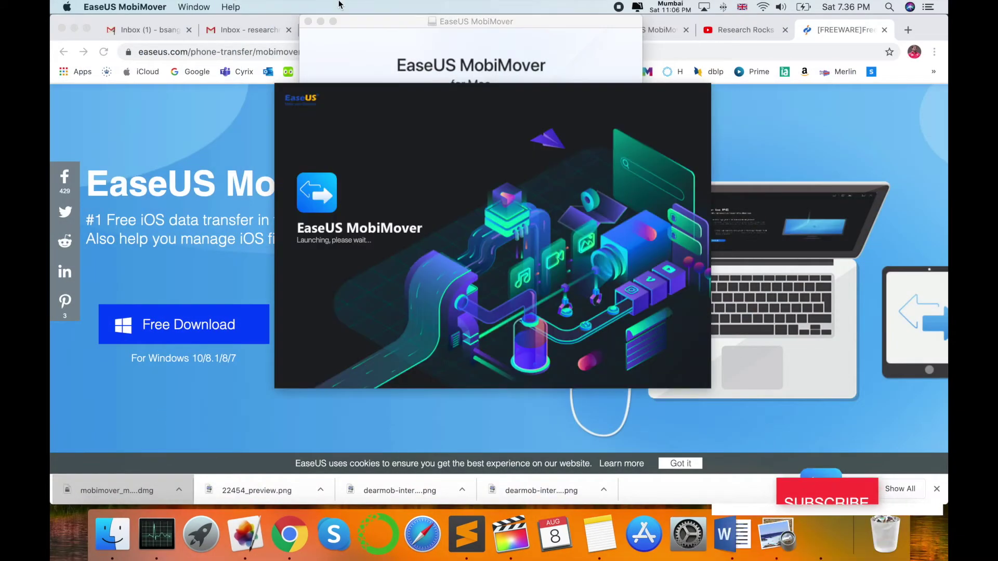
{"action": "left_click", "coordinate": [316, 27]}
{"action": "left_click", "coordinate": [308, 21]}
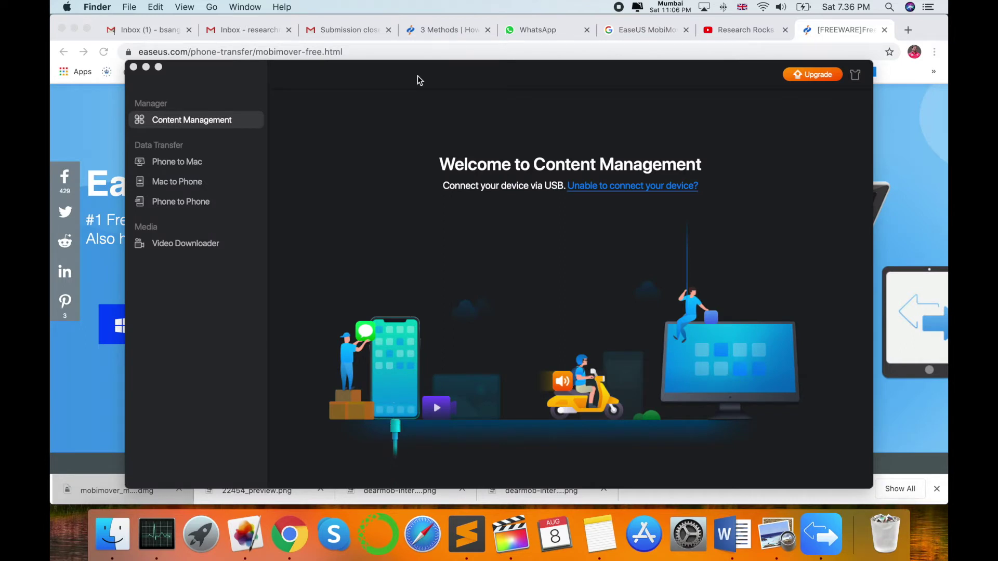
Look through the Phone to Mac, Mac to Phone and Phone to Phone pages, settling on Phone to Mac.
{"action": "left_click", "coordinate": [350, 72]}
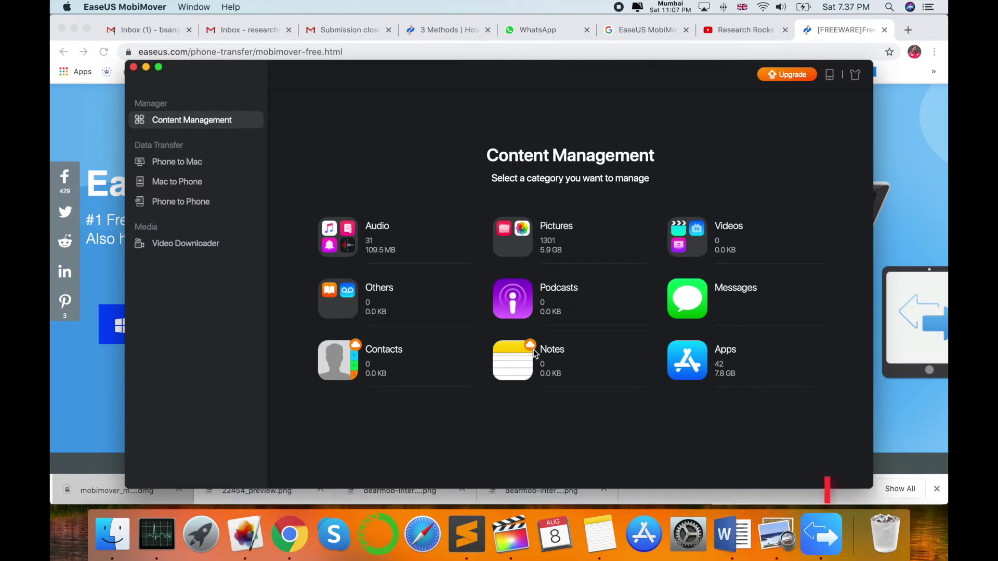
{"action": "left_click", "coordinate": [193, 162]}
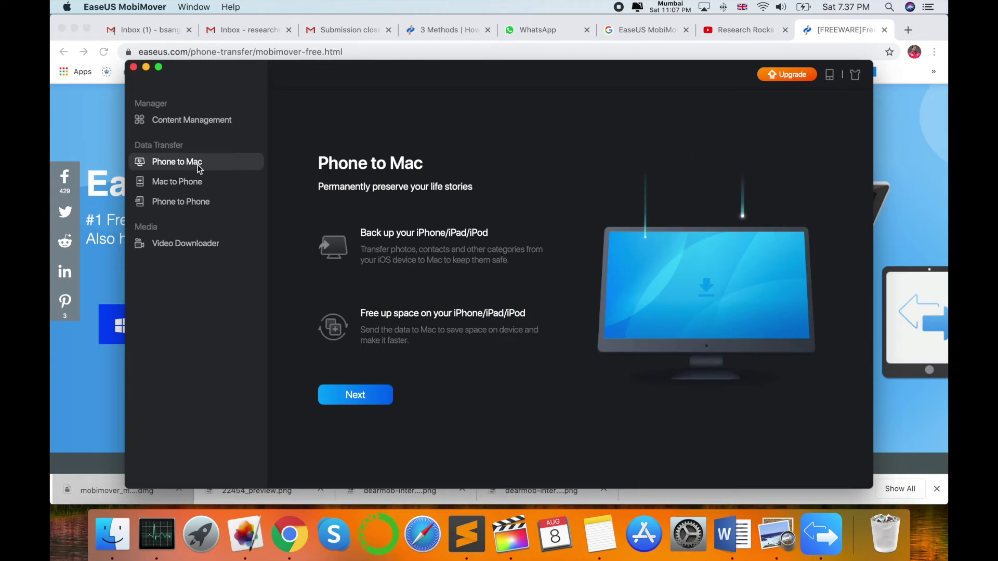
{"action": "left_click", "coordinate": [176, 186]}
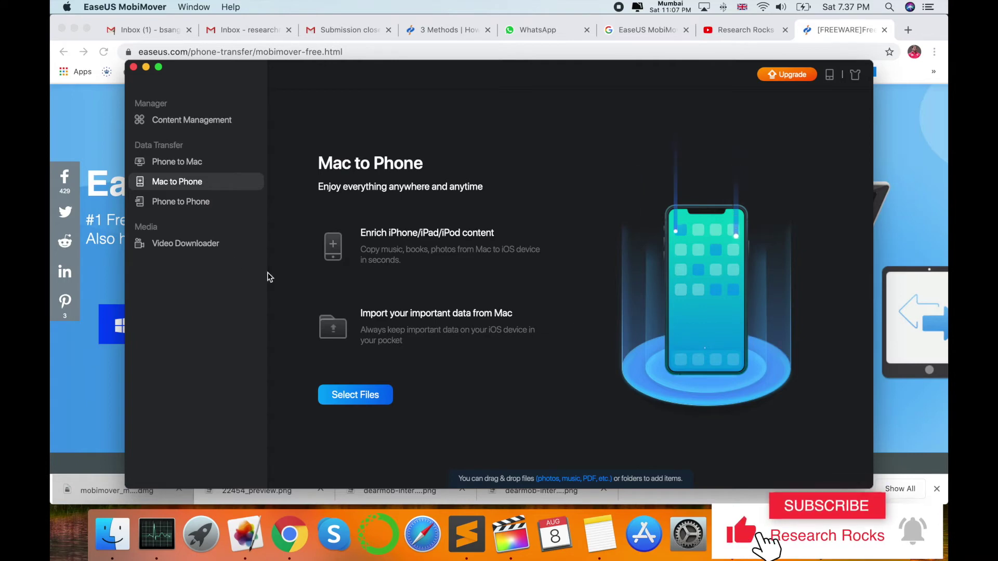
{"action": "left_click", "coordinate": [165, 209]}
{"action": "left_click", "coordinate": [180, 166]}
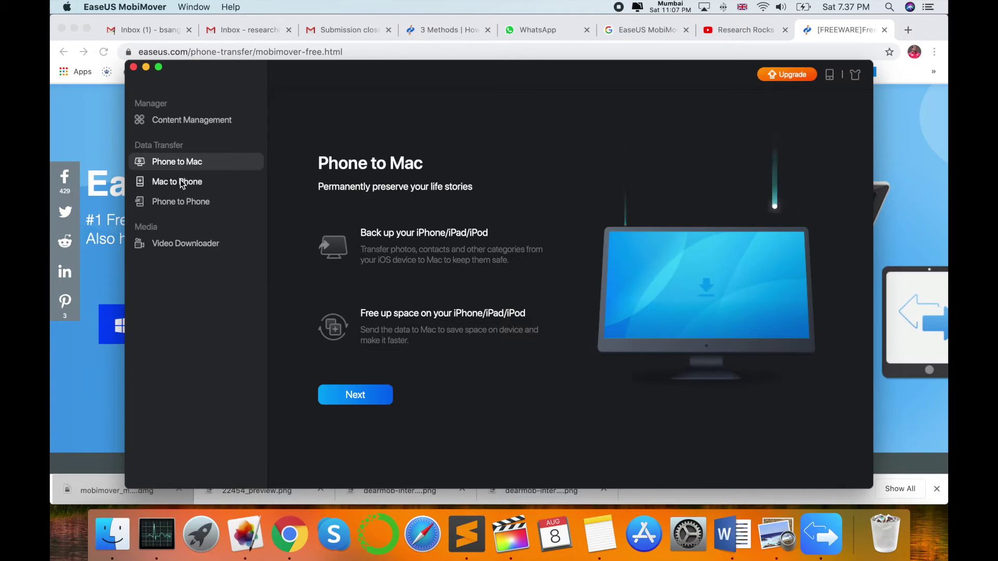
Untick Messages, Pictures, Videos, Books and Voicemail, then transfer to the Desktop, allowing Desktop access.
{"action": "left_click", "coordinate": [360, 401]}
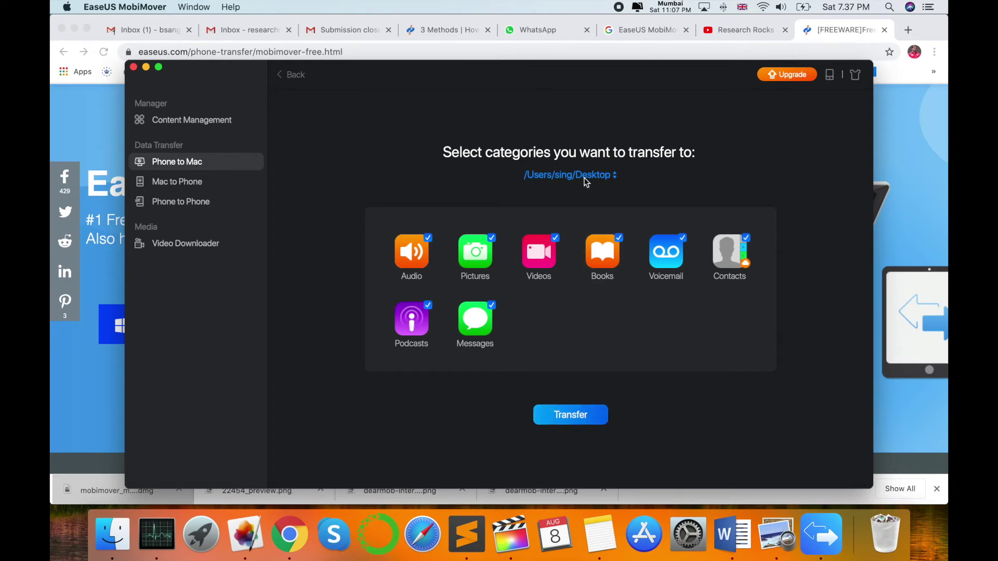
{"action": "left_click", "coordinate": [491, 307]}
{"action": "left_click", "coordinate": [492, 239]}
{"action": "left_click", "coordinate": [554, 239]}
{"action": "left_click", "coordinate": [618, 239]}
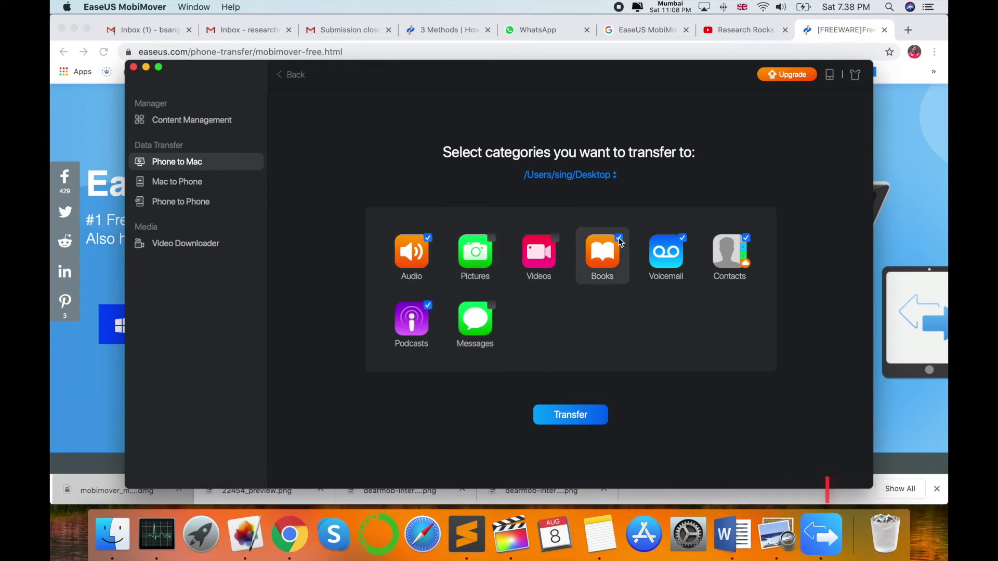
{"action": "left_click", "coordinate": [682, 239]}
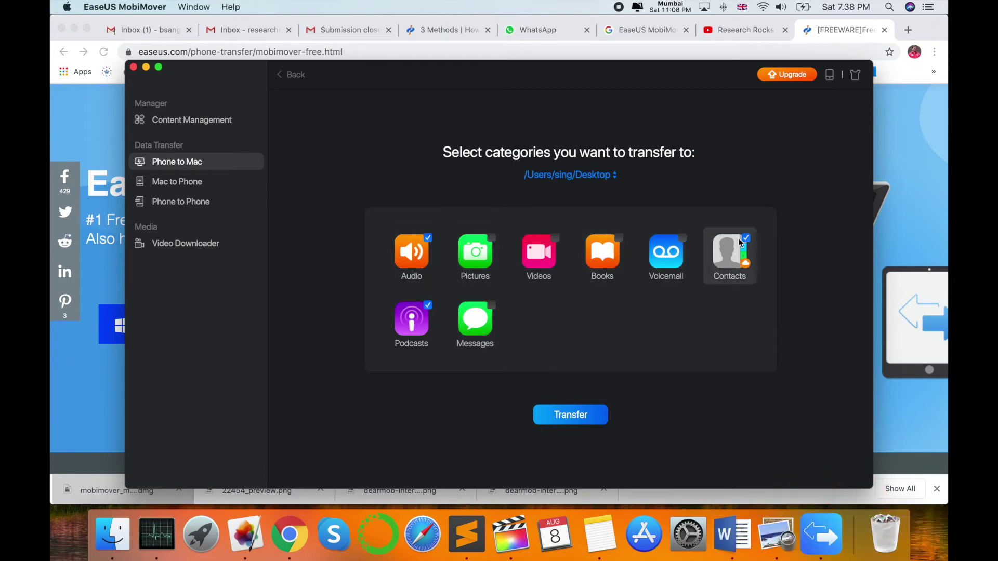
{"action": "left_click", "coordinate": [588, 423]}
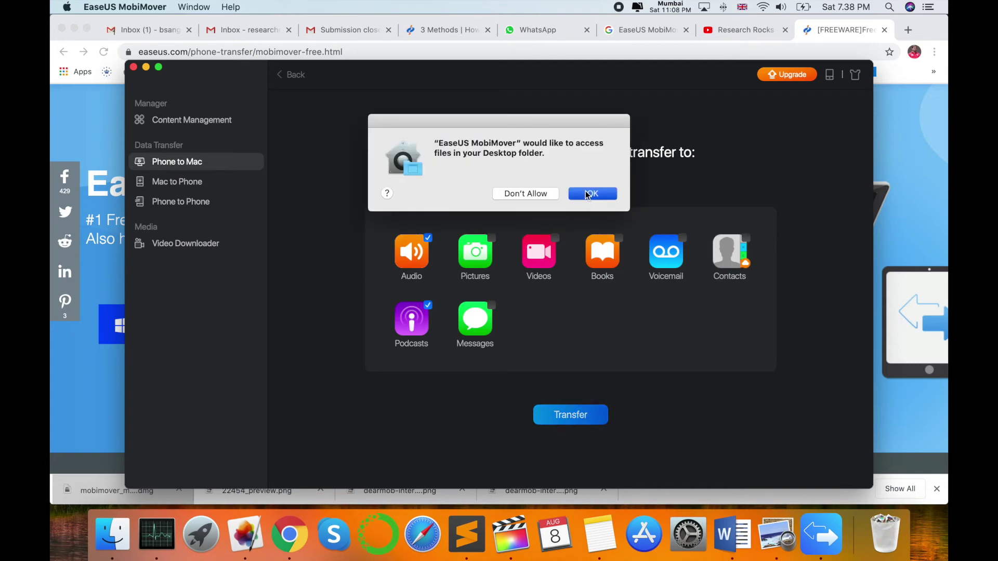
{"action": "left_click", "coordinate": [586, 192]}
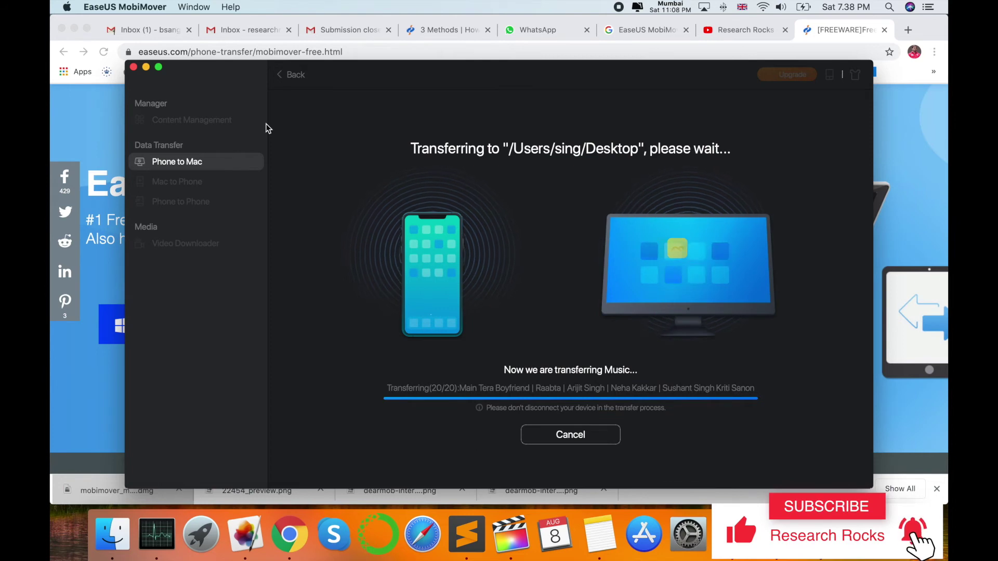
{"action": "left_click", "coordinate": [112, 534]}
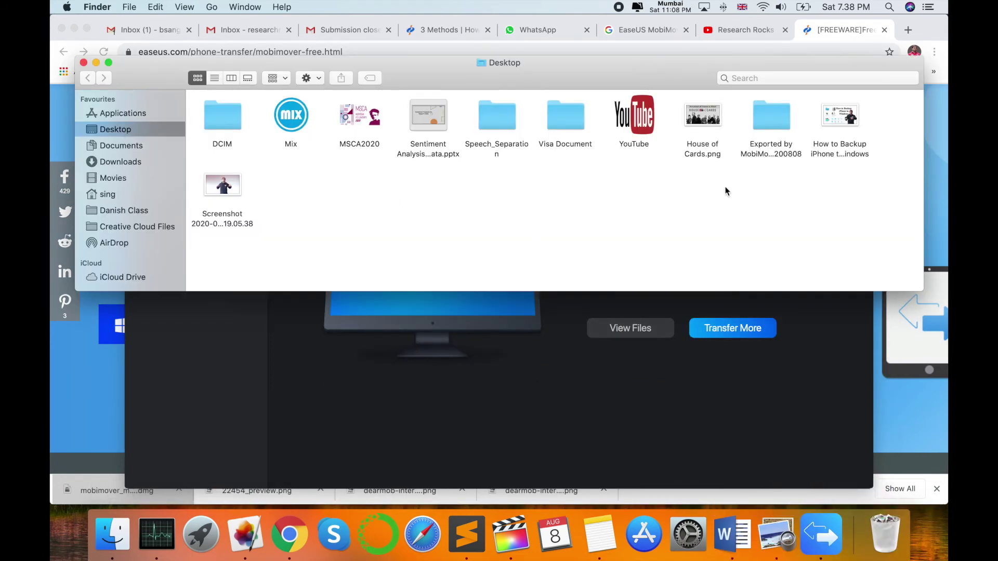
{"action": "left_click", "coordinate": [767, 121]}
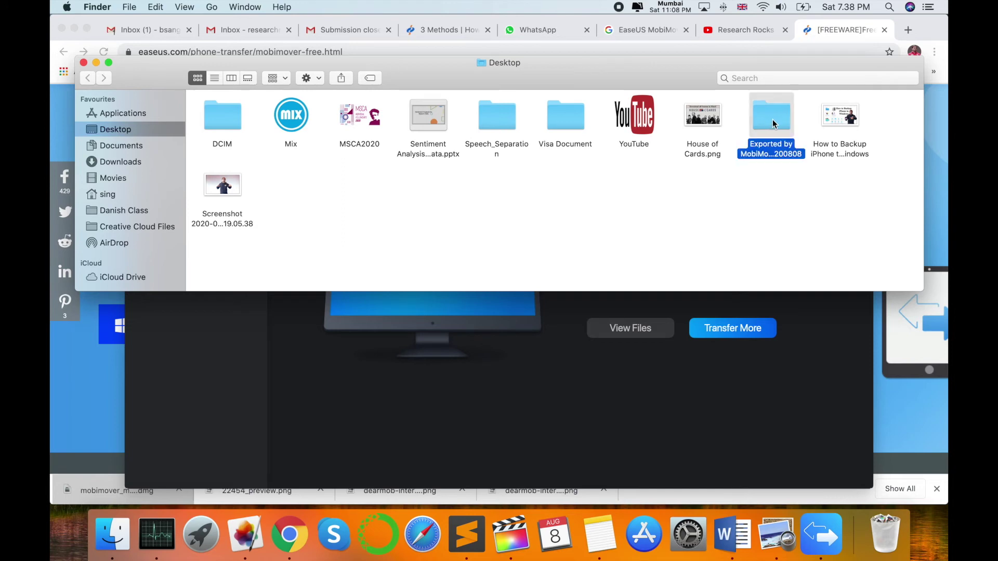
{"action": "double_click", "coordinate": [772, 121]}
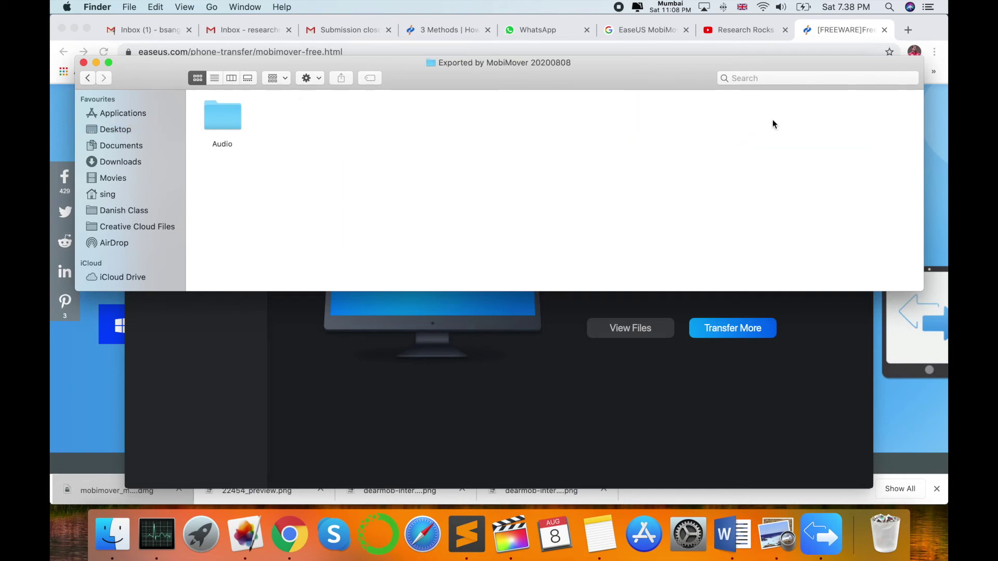
{"action": "double_click", "coordinate": [228, 127]}
{"action": "left_click", "coordinate": [228, 128]}
{"action": "double_click", "coordinate": [228, 128]}
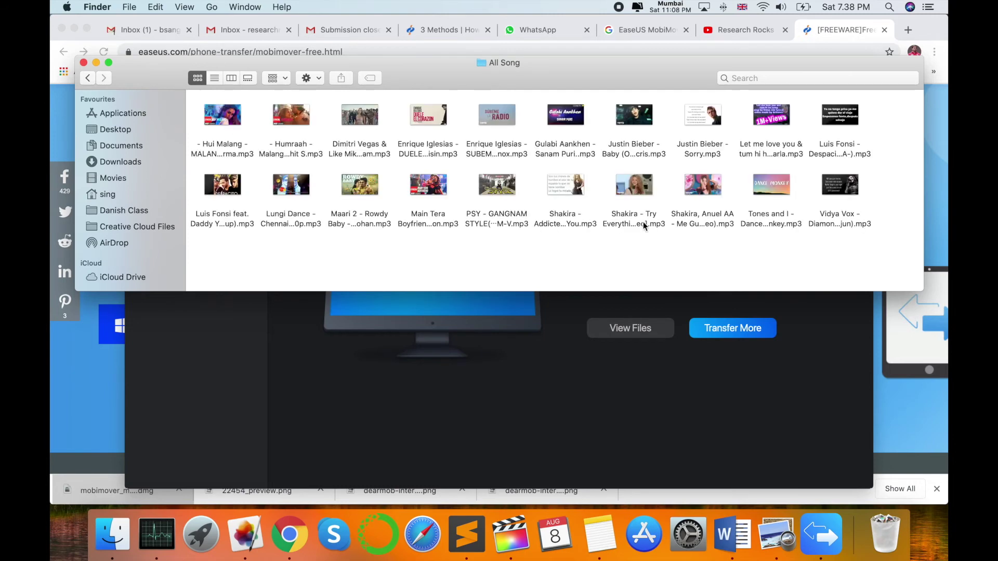
{"action": "left_click", "coordinate": [427, 188]}
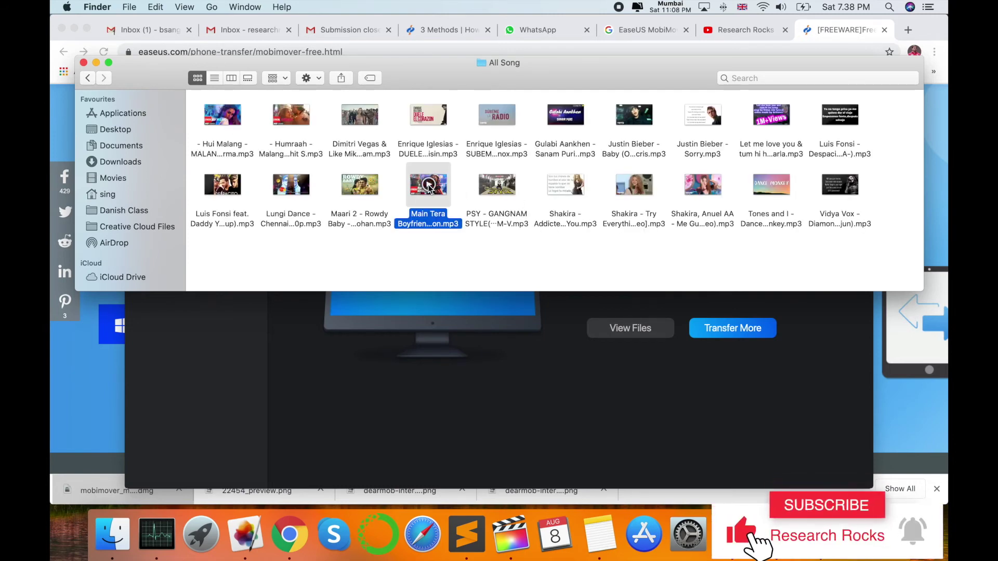
{"action": "left_click", "coordinate": [364, 118]}
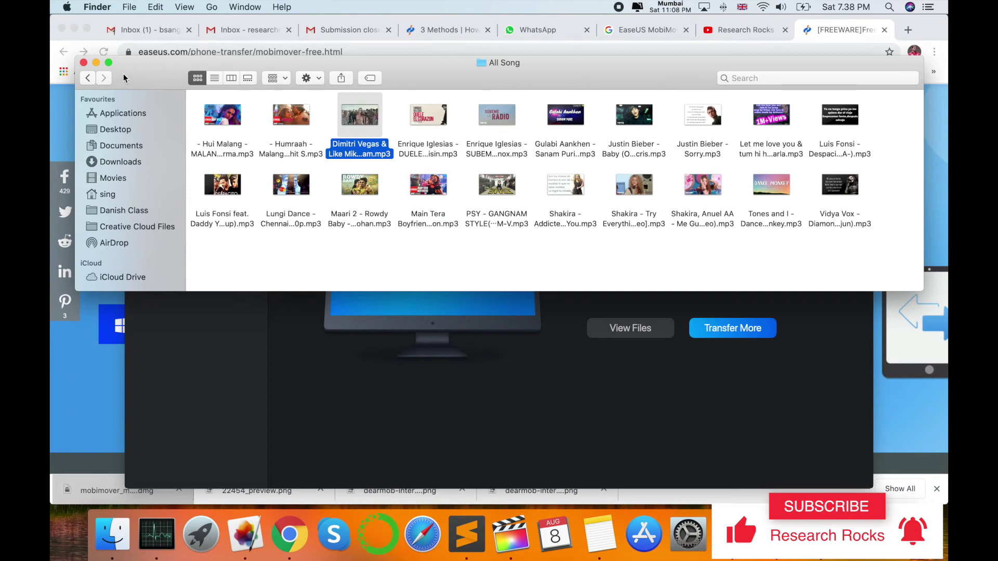
{"action": "left_click", "coordinate": [84, 63]}
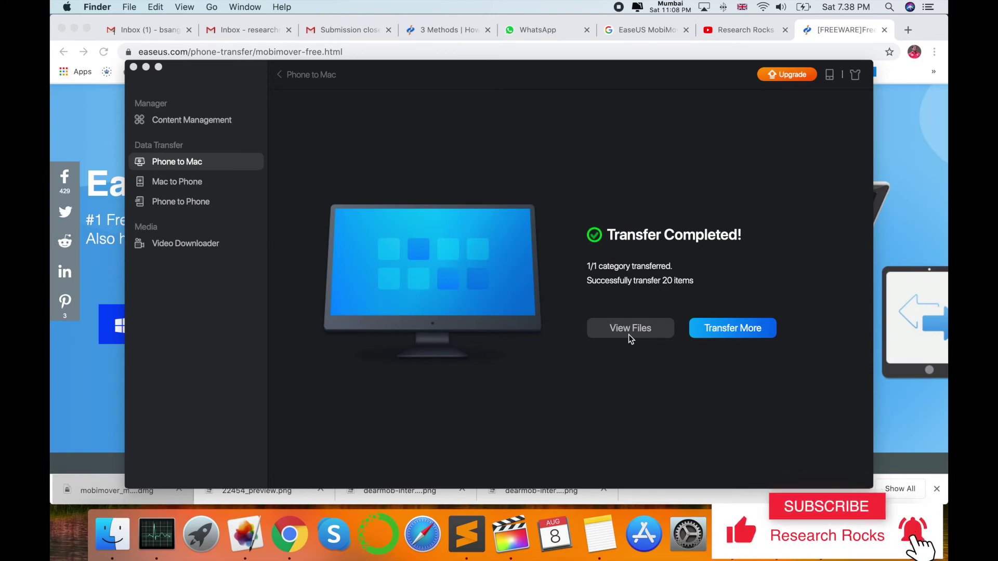
{"action": "left_click", "coordinate": [167, 188]}
{"action": "left_click", "coordinate": [168, 188]}
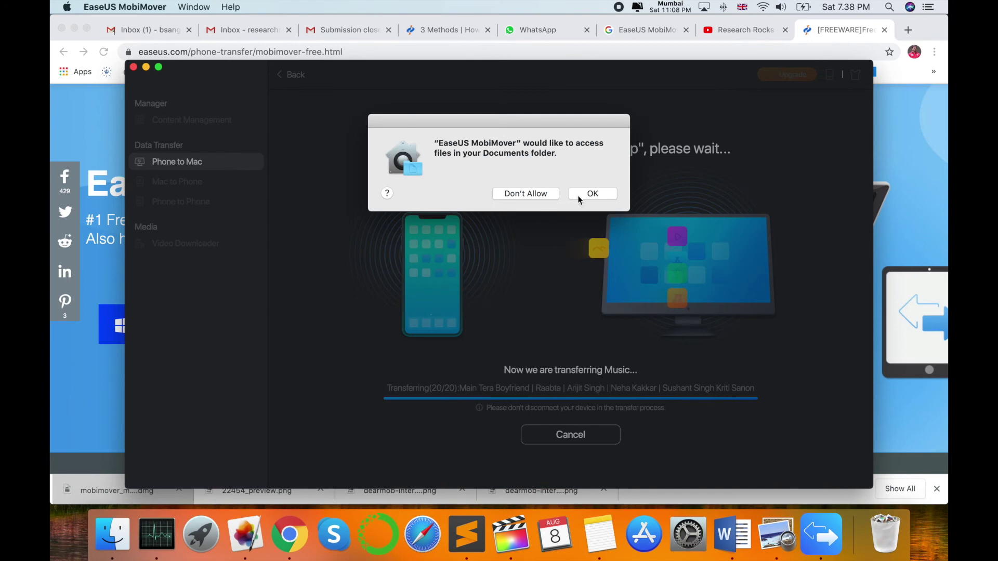
{"action": "left_click", "coordinate": [579, 195]}
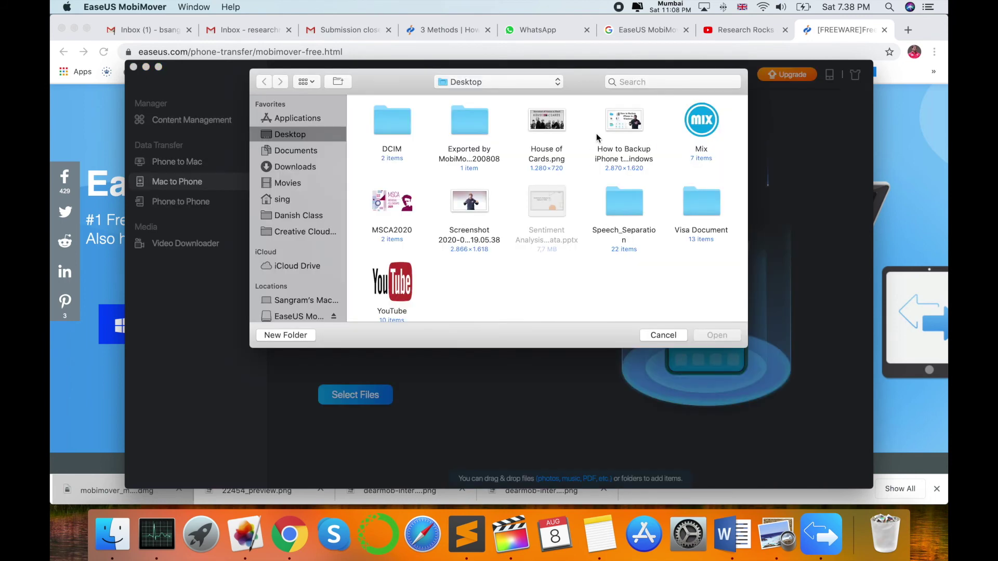
{"action": "left_click", "coordinate": [596, 133]}
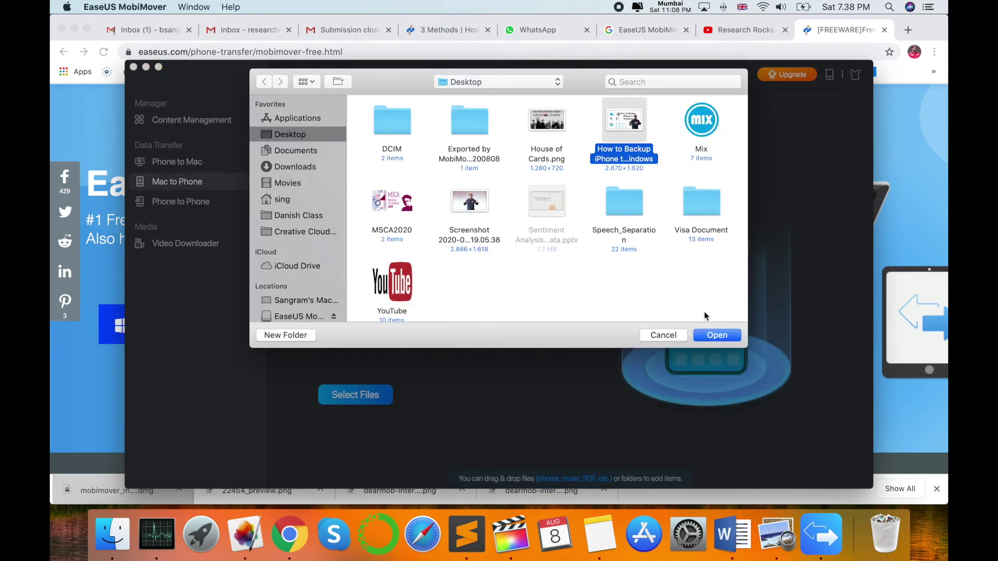
{"action": "left_click", "coordinate": [708, 332]}
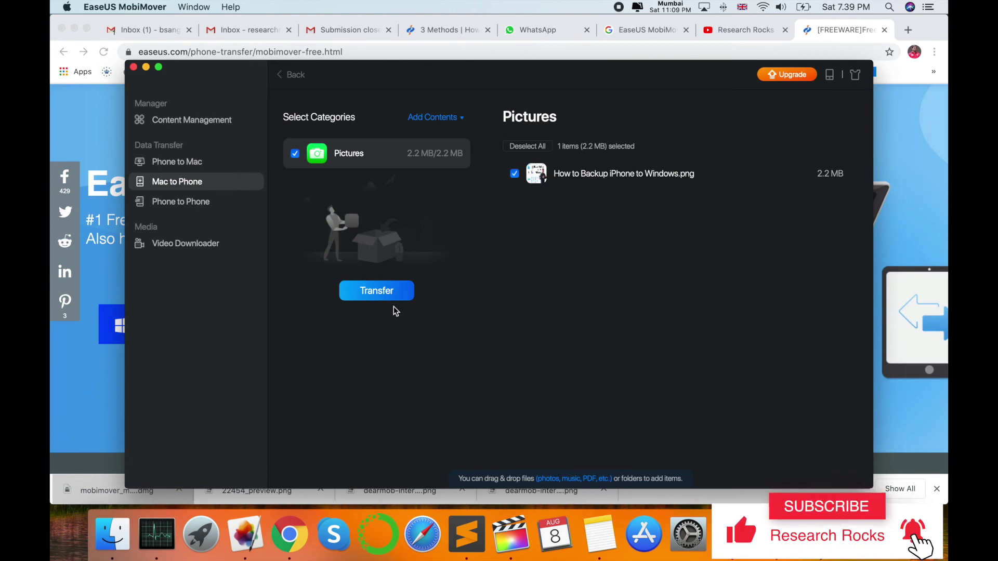
{"action": "left_click", "coordinate": [391, 303]}
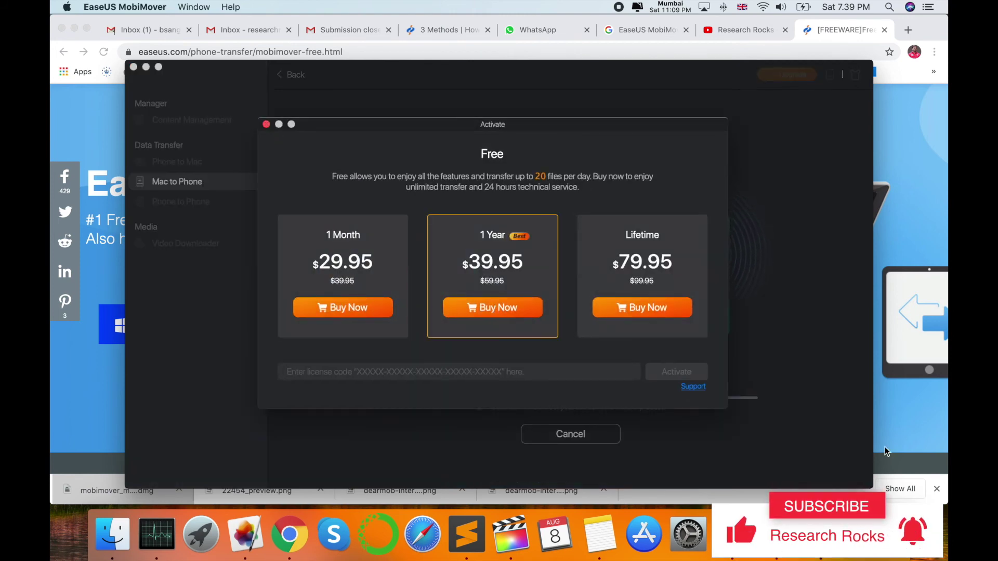
{"action": "left_click", "coordinate": [266, 124]}
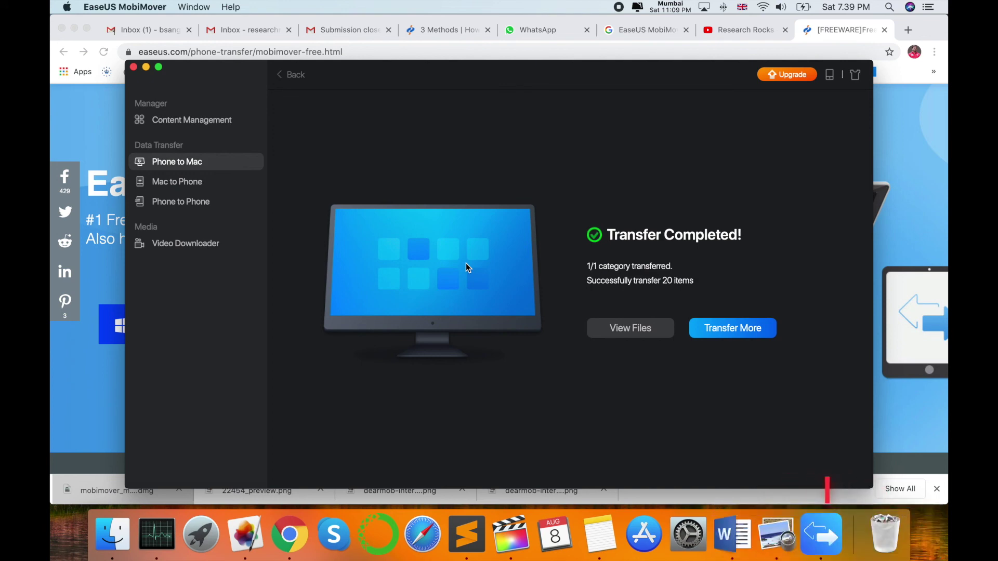
Switch to the Research Rocks YouTube channel tab in Chrome.
{"action": "left_click", "coordinate": [756, 30]}
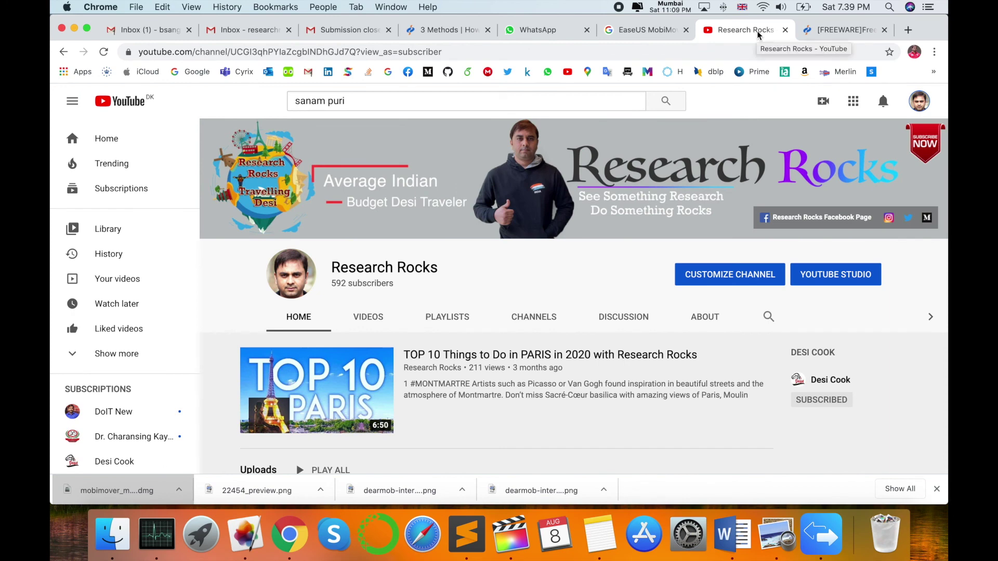